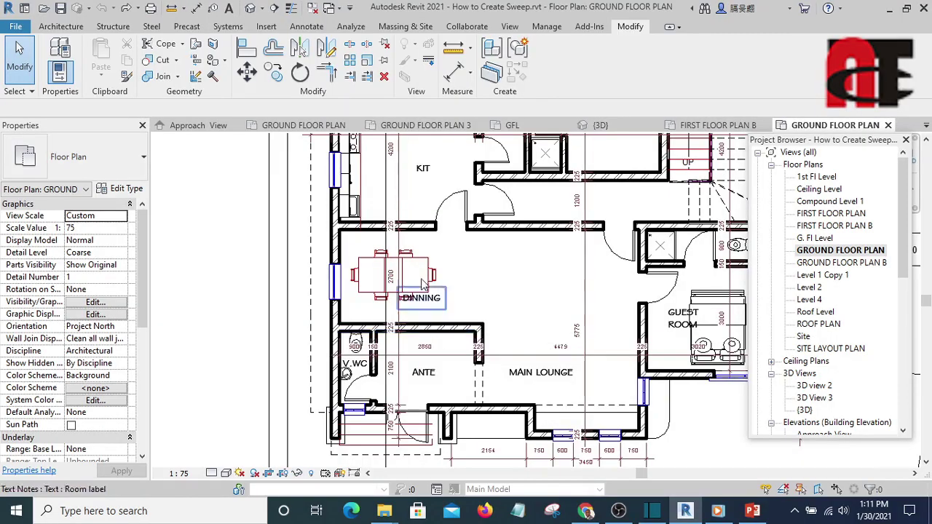
Step: Zoom and pan the ground floor plan to frame the dining room and lounge
{"action": "scroll", "coordinate": [519, 293], "scroll_direction": "down", "scroll_amount": 2}
{"action": "middle_click_drag", "start_coordinate": [518, 293], "coordinate": [475, 271]}
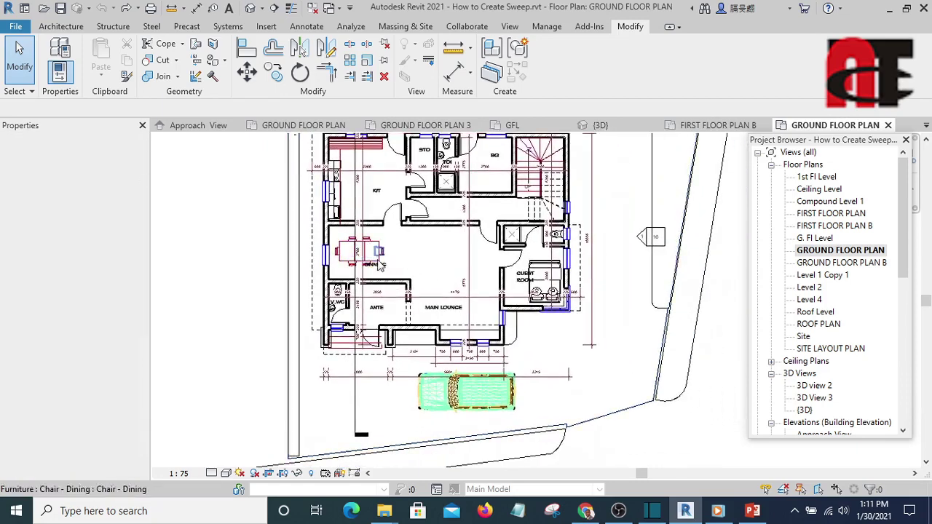
{"action": "scroll", "coordinate": [430, 261], "scroll_direction": "up", "scroll_amount": 2}
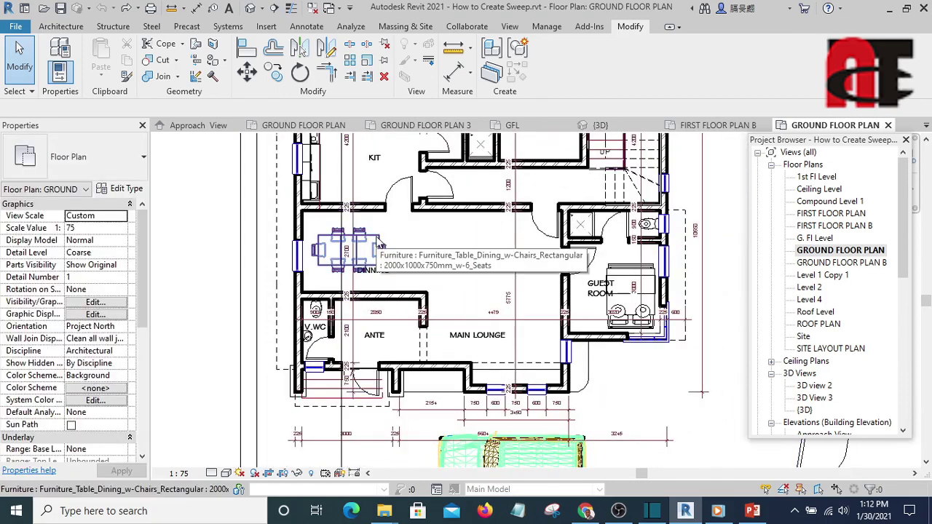
{"action": "scroll", "coordinate": [369, 236], "scroll_direction": "up", "scroll_amount": 3}
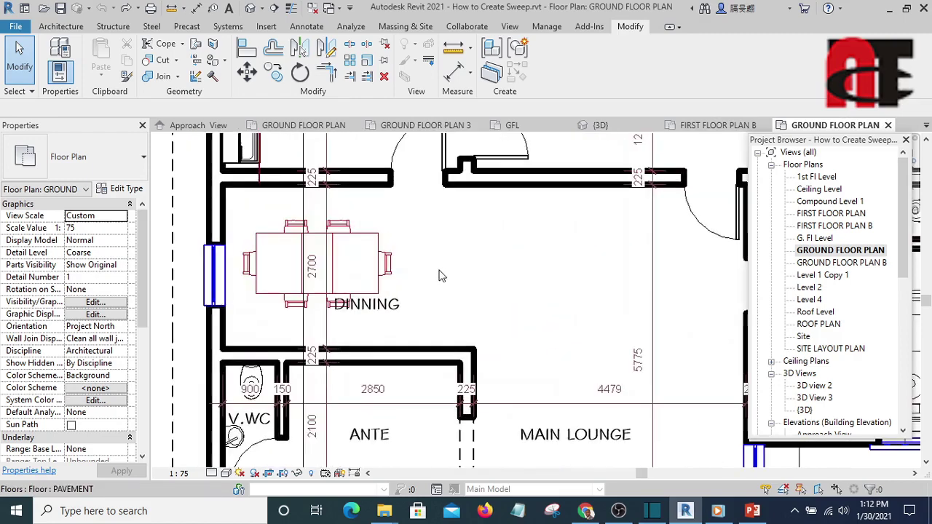
{"action": "scroll", "coordinate": [357, 240], "scroll_direction": "down", "scroll_amount": 3}
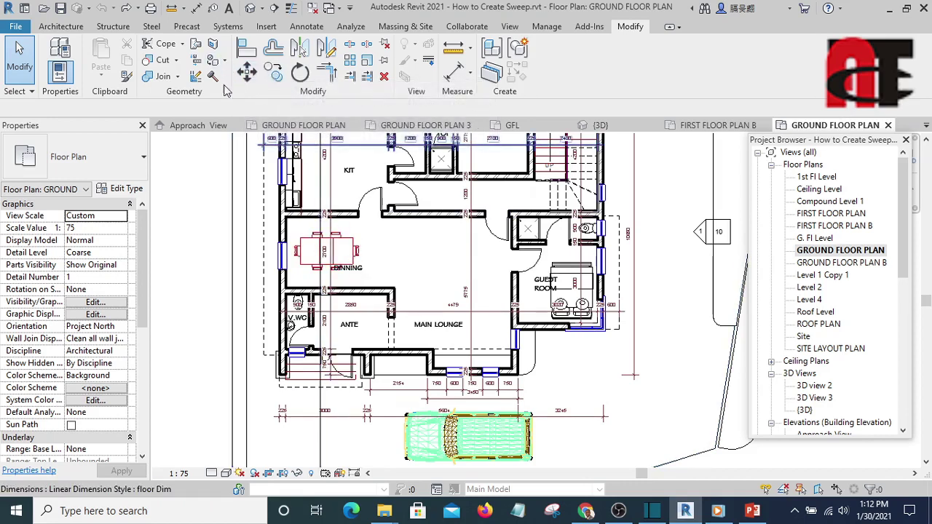
Step: Move the dining table set into the main lounge using Move with Finish Selection
{"action": "left_click", "coordinate": [247, 70]}
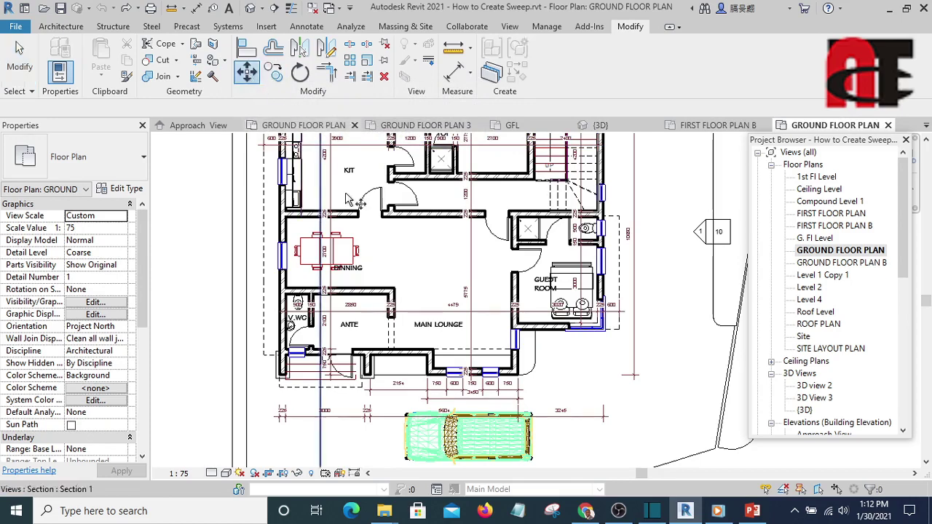
{"action": "left_click", "coordinate": [349, 247]}
{"action": "right_click", "coordinate": [351, 246]}
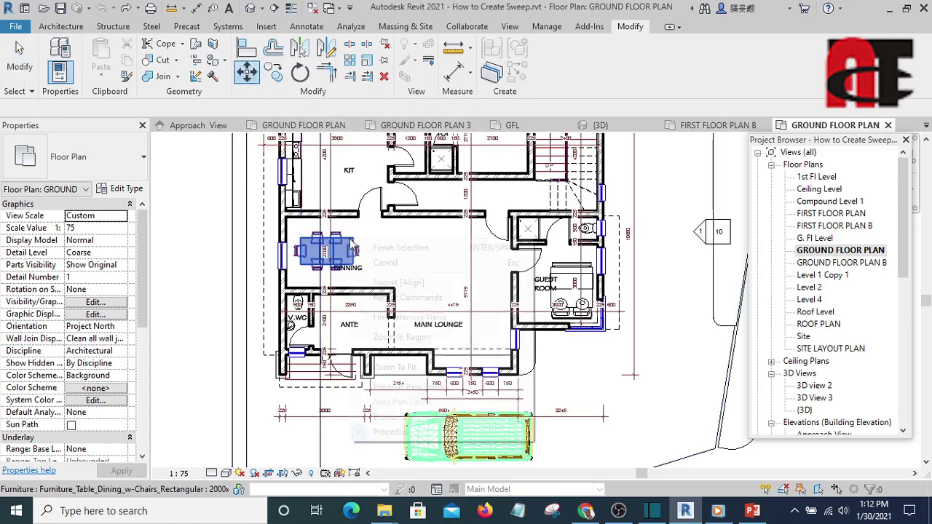
{"action": "left_click", "coordinate": [355, 248]}
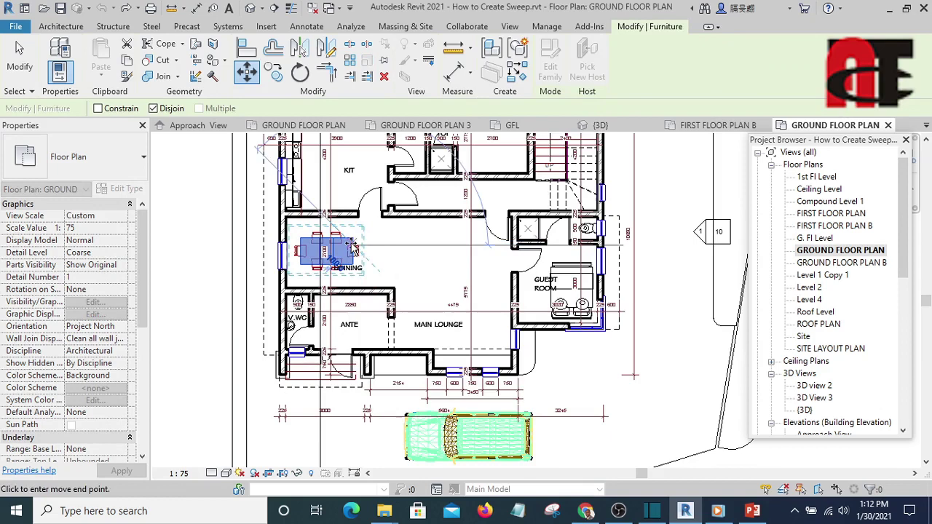
{"action": "left_click", "coordinate": [488, 341]}
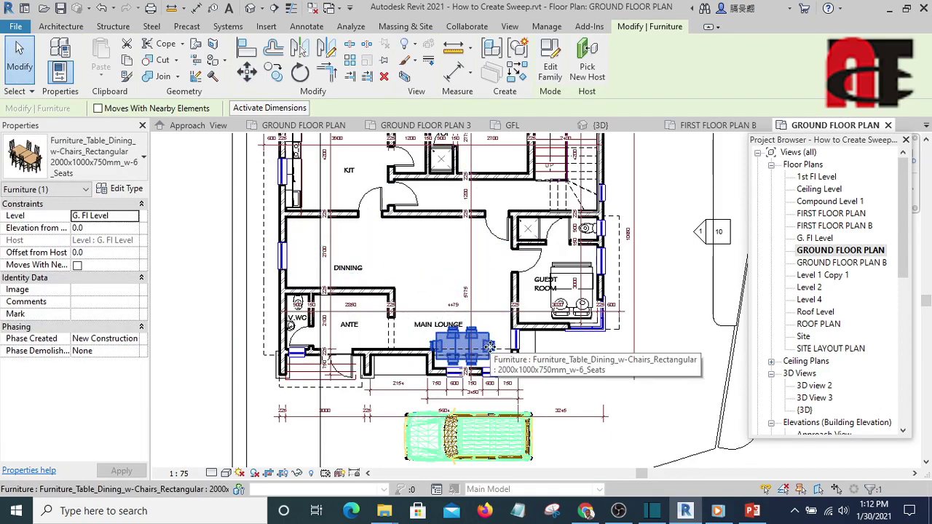
Step: Undo that move, then pre-select the table and move it into the main lounge again
{"action": "key", "text": "ctrl+z"}
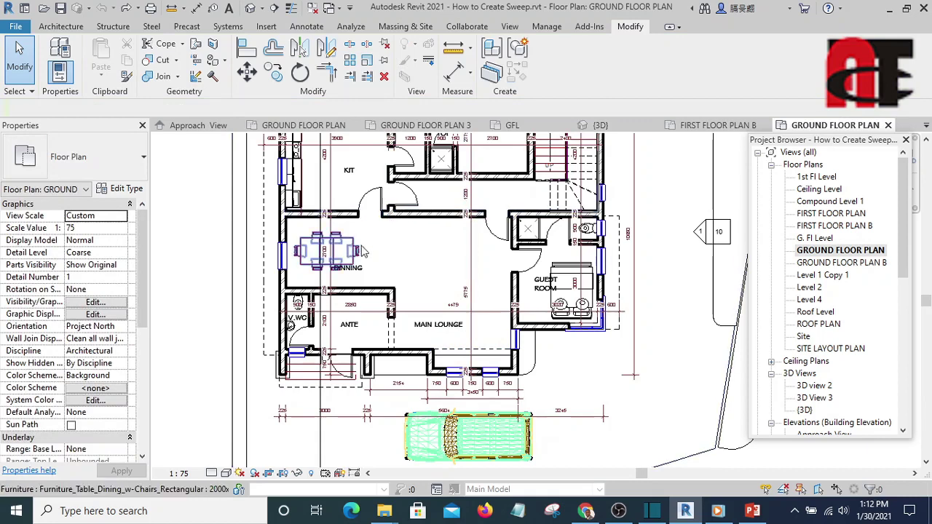
{"action": "left_click", "coordinate": [347, 249]}
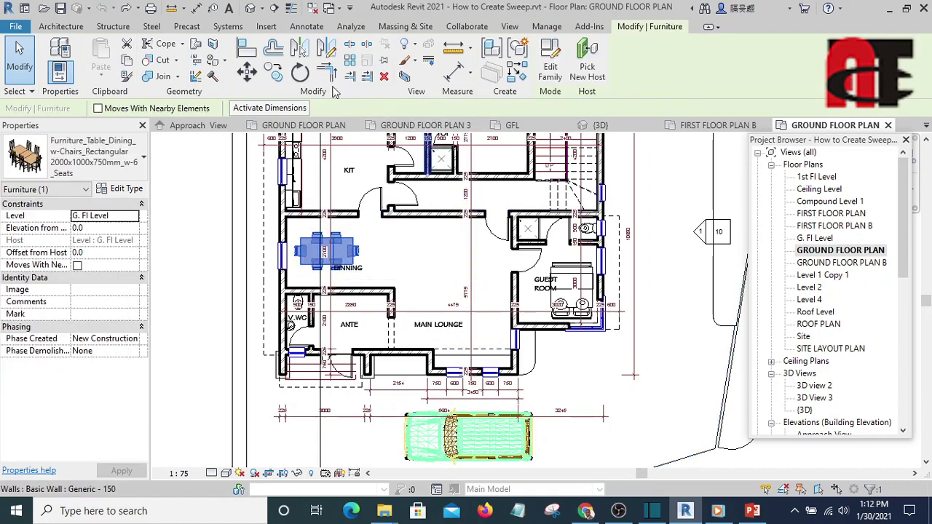
{"action": "left_click", "coordinate": [246, 70]}
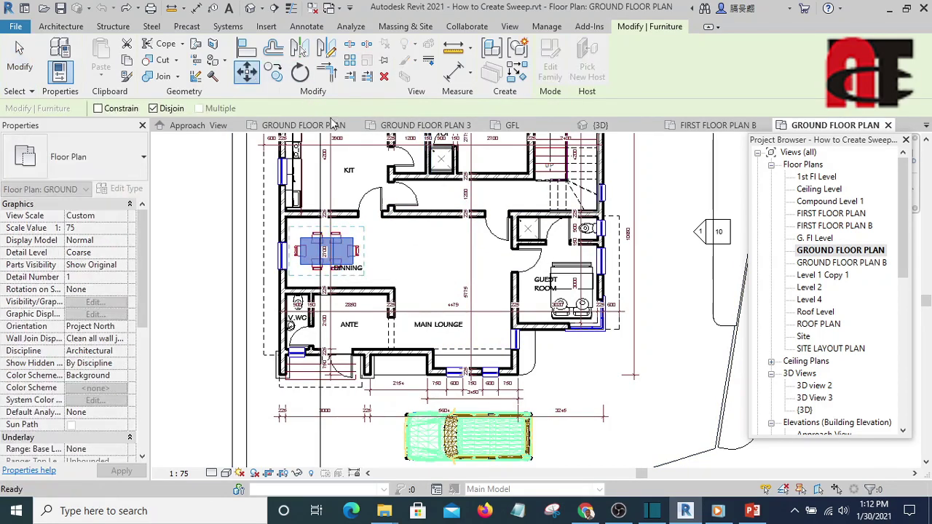
{"action": "left_click", "coordinate": [346, 251]}
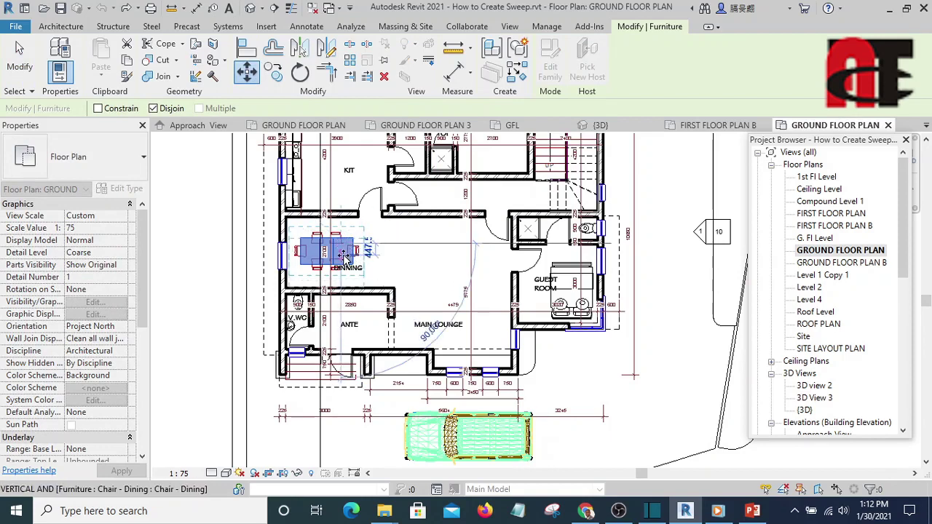
{"action": "left_click", "coordinate": [490, 330]}
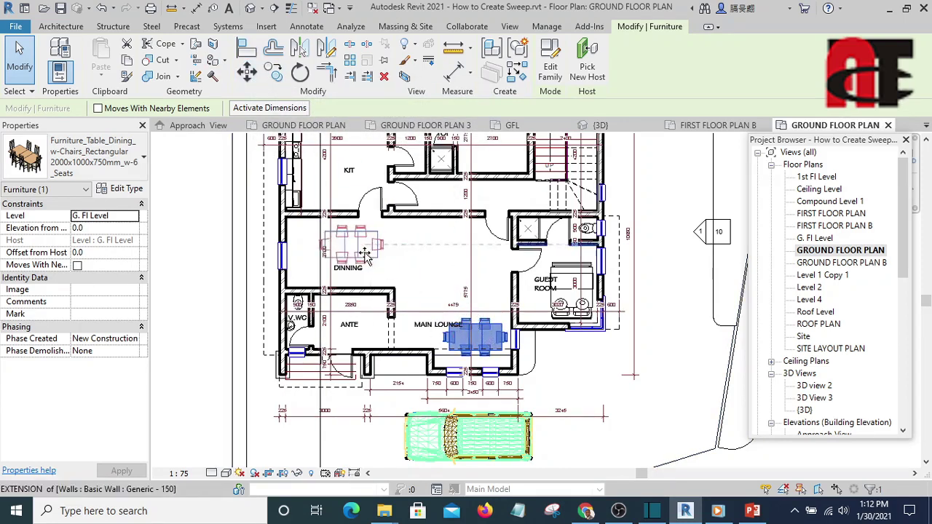
Step: Drag the table set back into the dining room, then drag it right beside the guest room
{"action": "left_click_drag", "start_coordinate": [490, 340], "coordinate": [364, 247]}
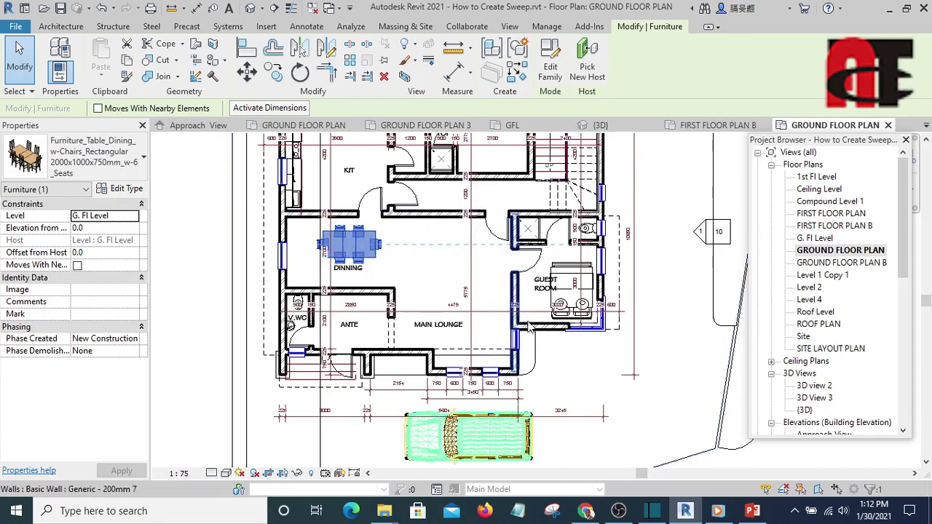
{"action": "left_click", "coordinate": [415, 266]}
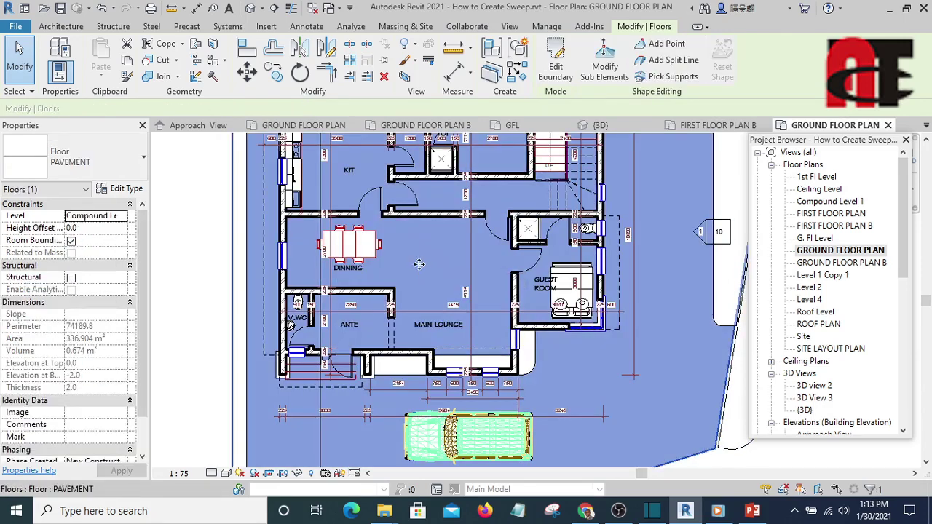
{"action": "key", "text": "Escape"}
{"action": "left_click", "coordinate": [360, 248]}
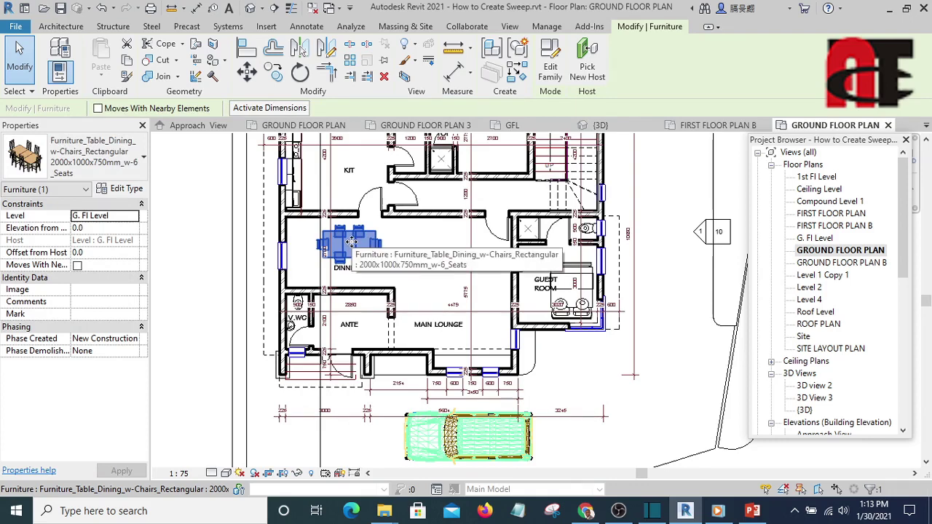
{"action": "mouse_move", "coordinate": [352, 242]}
{"action": "left_mouse_down"}
{"action": "mouse_move", "coordinate": [478, 265]}
{"action": "mouse_move", "coordinate": [418, 175]}
{"action": "mouse_move", "coordinate": [415, 152]}
{"action": "mouse_move", "coordinate": [541, 267]}
{"action": "mouse_move", "coordinate": [333, 309]}
{"action": "mouse_move", "coordinate": [473, 274]}
{"action": "mouse_move", "coordinate": [474, 258]}
{"action": "left_mouse_up"}
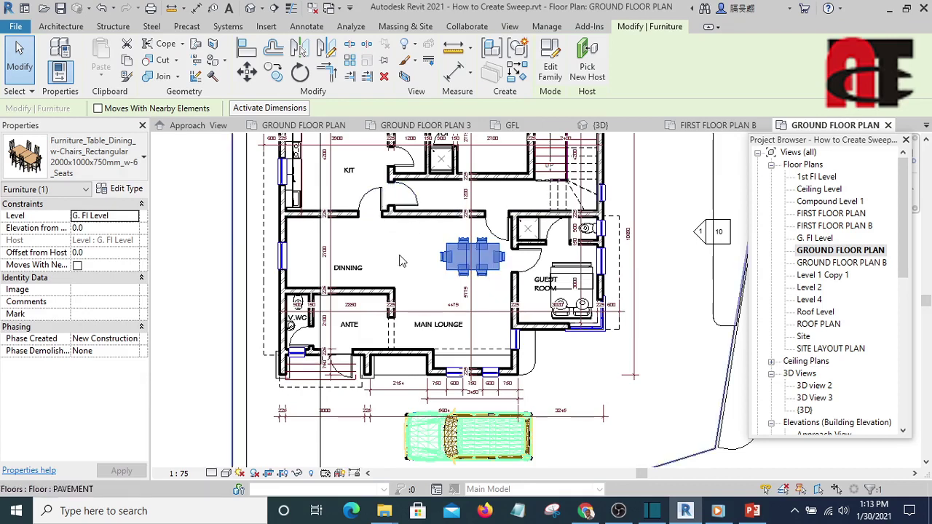
Step: Undo the drag so the table returns to the dining room, then zoom around the kitchen wall
{"action": "key", "text": "ctrl+z"}
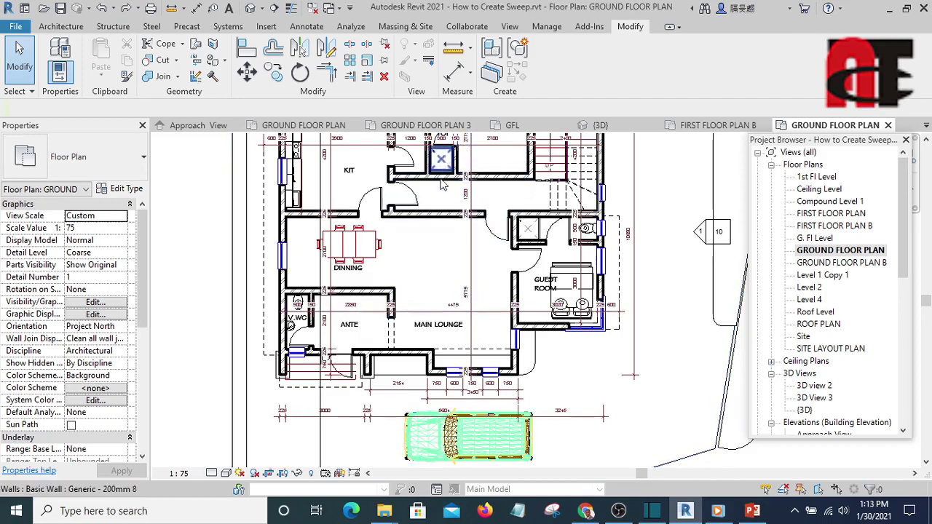
{"action": "middle_click_drag", "start_coordinate": [464, 249], "coordinate": [466, 273]}
{"action": "scroll", "coordinate": [477, 266], "scroll_direction": "up", "scroll_amount": 2}
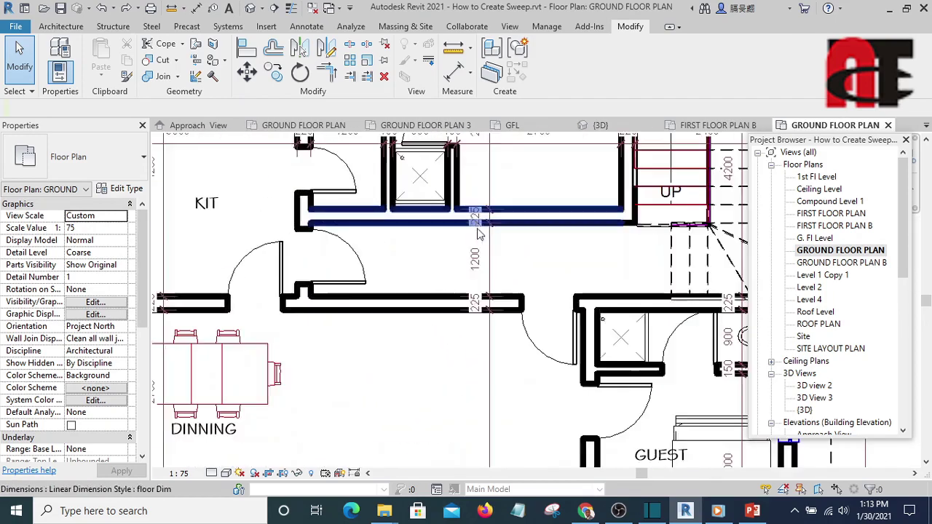
{"action": "scroll", "coordinate": [484, 262], "scroll_direction": "up", "scroll_amount": 2}
{"action": "scroll", "coordinate": [432, 232], "scroll_direction": "up", "scroll_amount": 1}
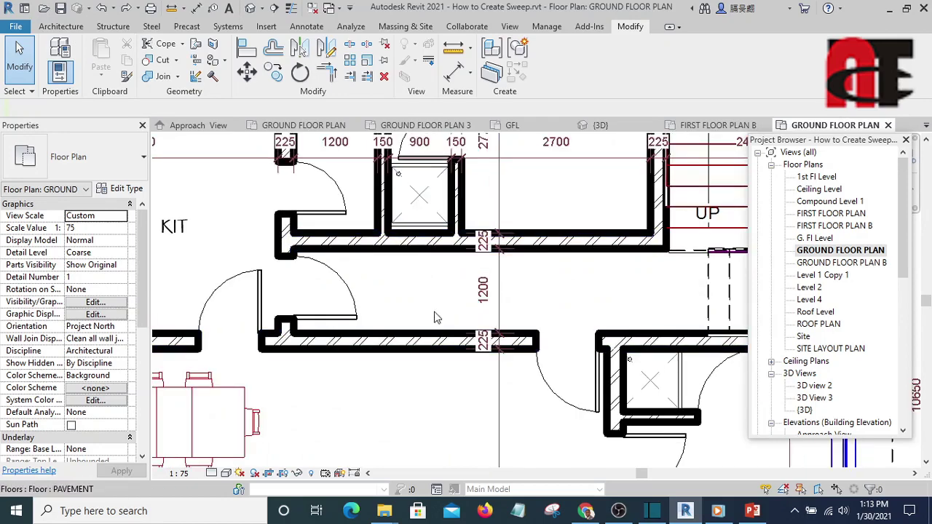
{"action": "scroll", "coordinate": [450, 269], "scroll_direction": "down", "scroll_amount": 2}
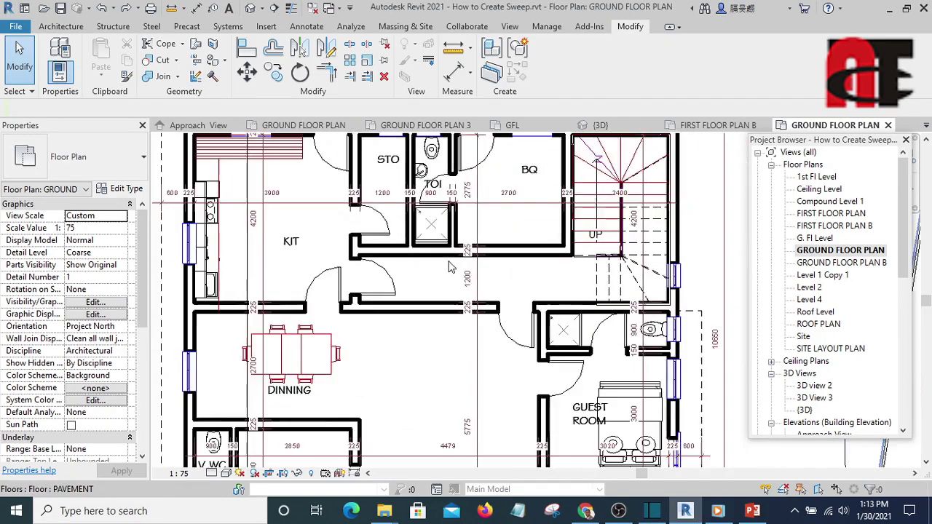
{"action": "scroll", "coordinate": [452, 269], "scroll_direction": "down", "scroll_amount": 2}
{"action": "scroll", "coordinate": [459, 267], "scroll_direction": "up", "scroll_amount": 3}
{"action": "scroll", "coordinate": [457, 255], "scroll_direction": "up", "scroll_amount": 2}
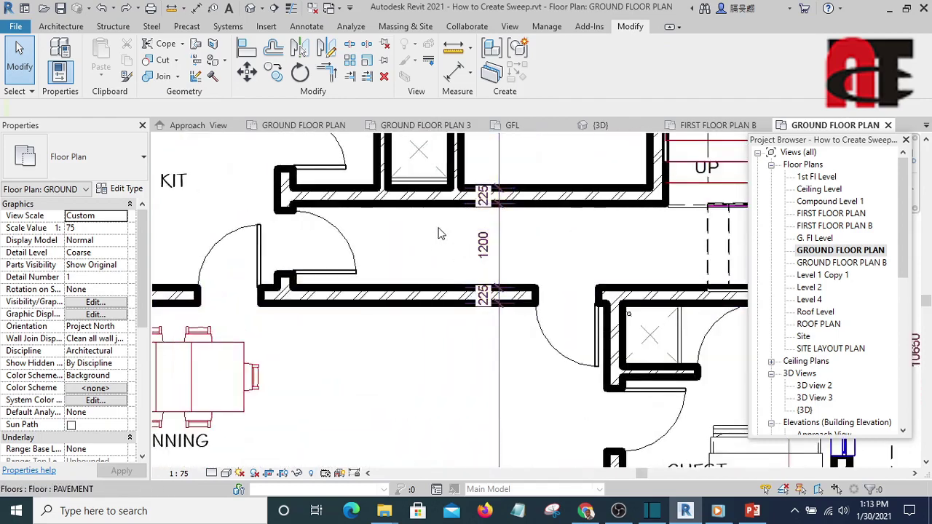
{"action": "scroll", "coordinate": [433, 233], "scroll_direction": "down", "scroll_amount": 2}
{"action": "scroll", "coordinate": [424, 236], "scroll_direction": "up", "scroll_amount": 1}
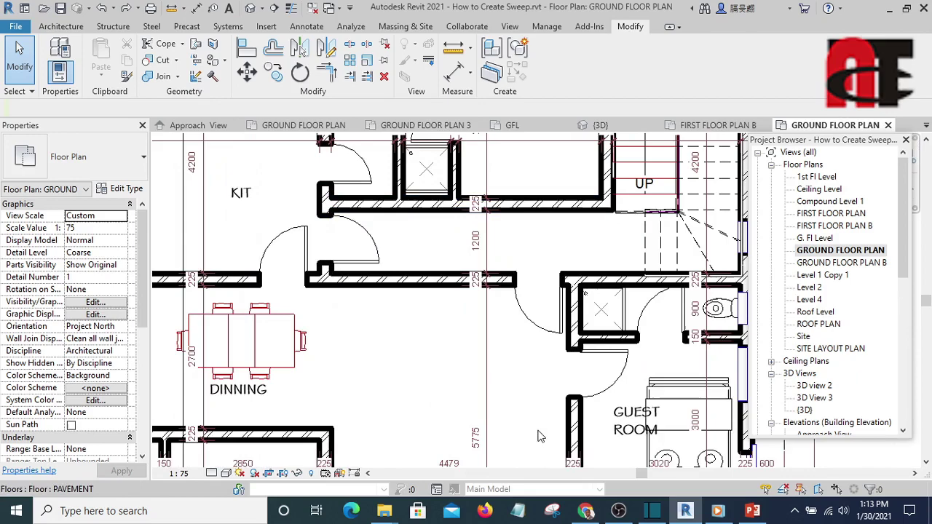
{"action": "scroll", "coordinate": [565, 277], "scroll_direction": "down", "scroll_amount": 2}
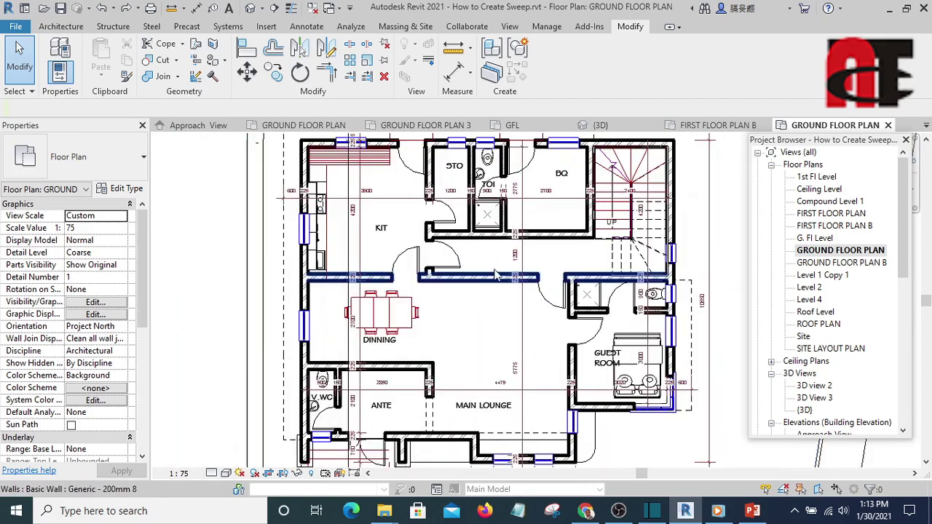
Step: Change the wall below the kitchen's 1200 temporary dimension to 1500, moving it up 300 mm
{"action": "left_click", "coordinate": [492, 281]}
{"action": "scroll", "coordinate": [509, 255], "scroll_direction": "up", "scroll_amount": 2}
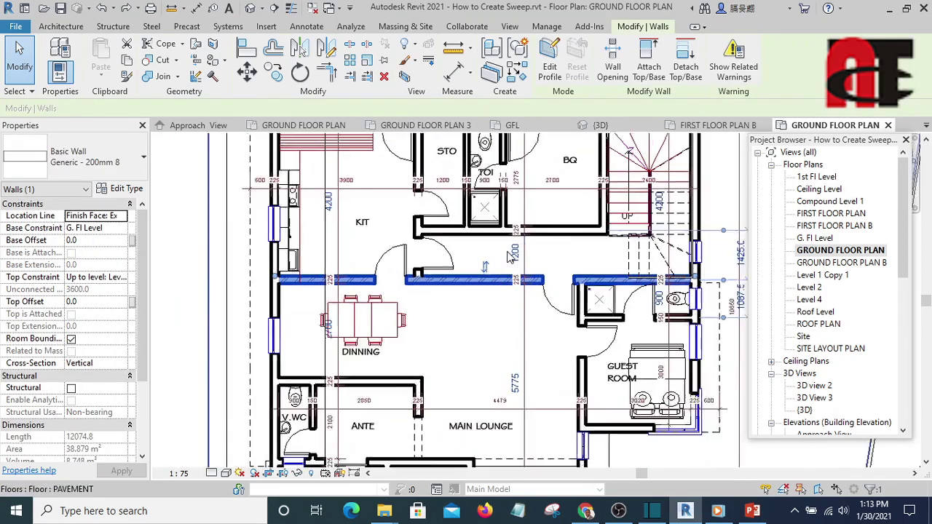
{"action": "scroll", "coordinate": [508, 255], "scroll_direction": "up", "scroll_amount": 2}
{"action": "left_click", "coordinate": [526, 257]}
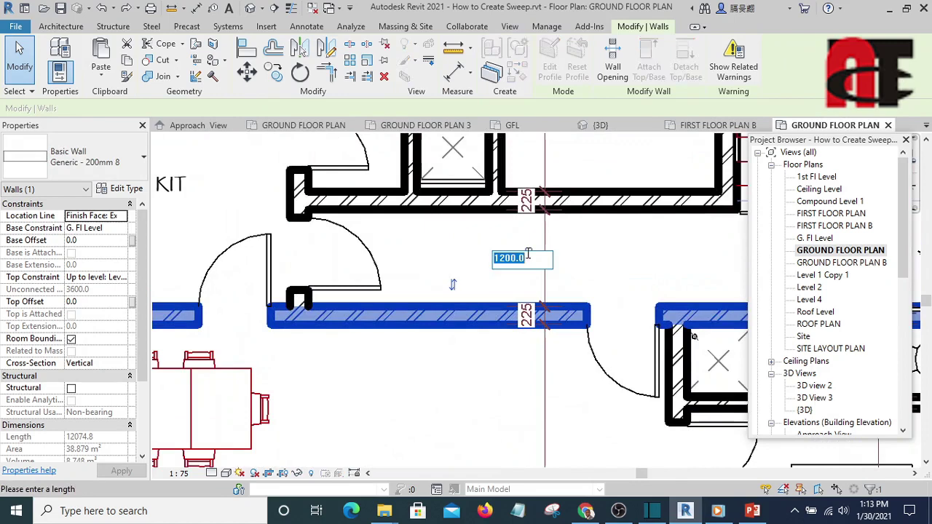
{"action": "type", "text": "1"}
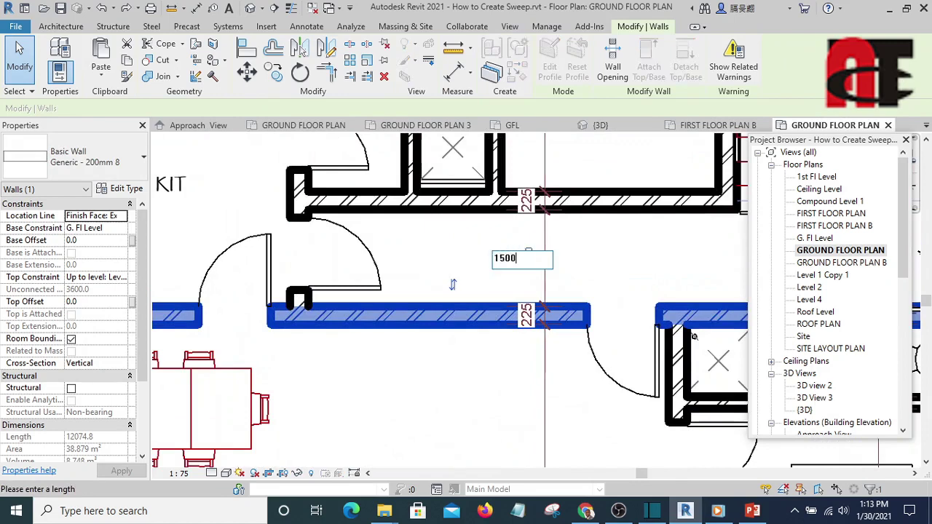
{"action": "key", "text": "Return"}
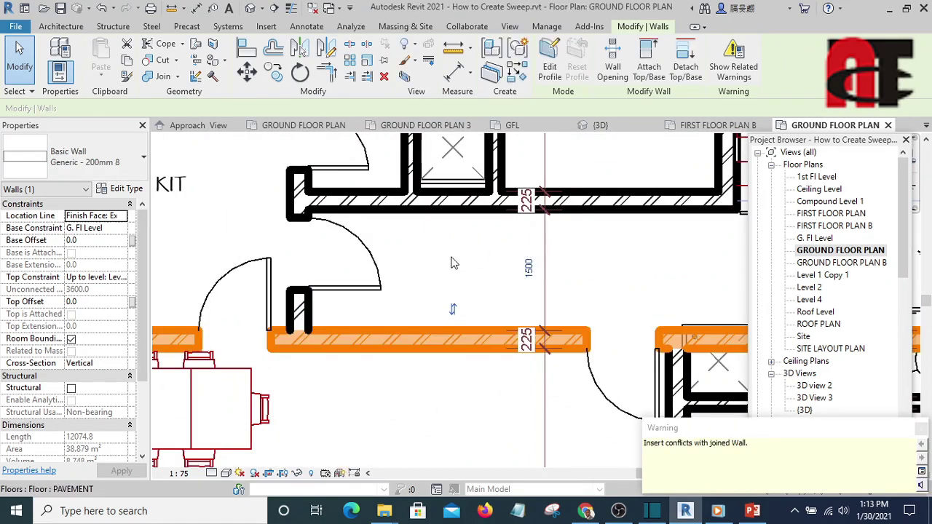
Step: Deselect the wall and zoom around to inspect the enlarged dining room
{"action": "left_click", "coordinate": [451, 258]}
{"action": "scroll", "coordinate": [451, 257], "scroll_direction": "down", "scroll_amount": 2}
{"action": "scroll", "coordinate": [451, 257], "scroll_direction": "down", "scroll_amount": 2}
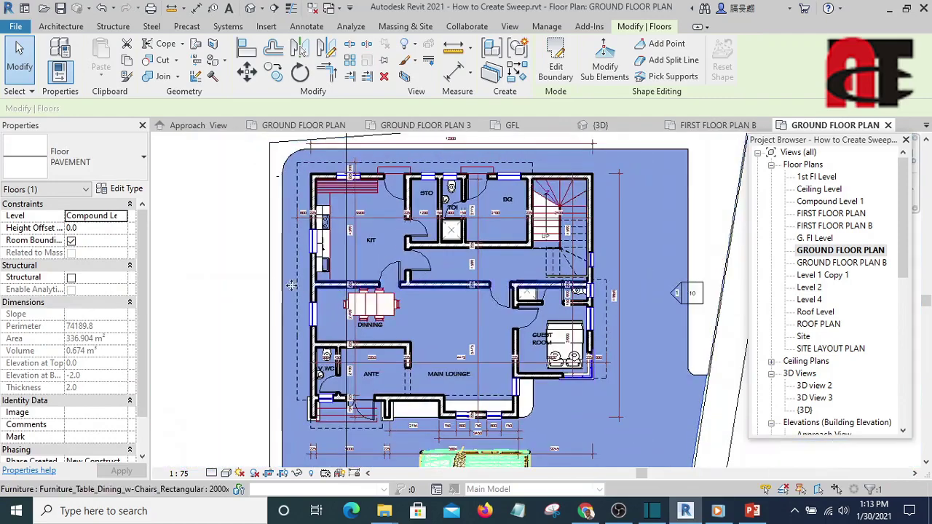
{"action": "left_click", "coordinate": [246, 267]}
{"action": "scroll", "coordinate": [448, 282], "scroll_direction": "up", "scroll_amount": 2}
{"action": "scroll", "coordinate": [448, 283], "scroll_direction": "up", "scroll_amount": 1}
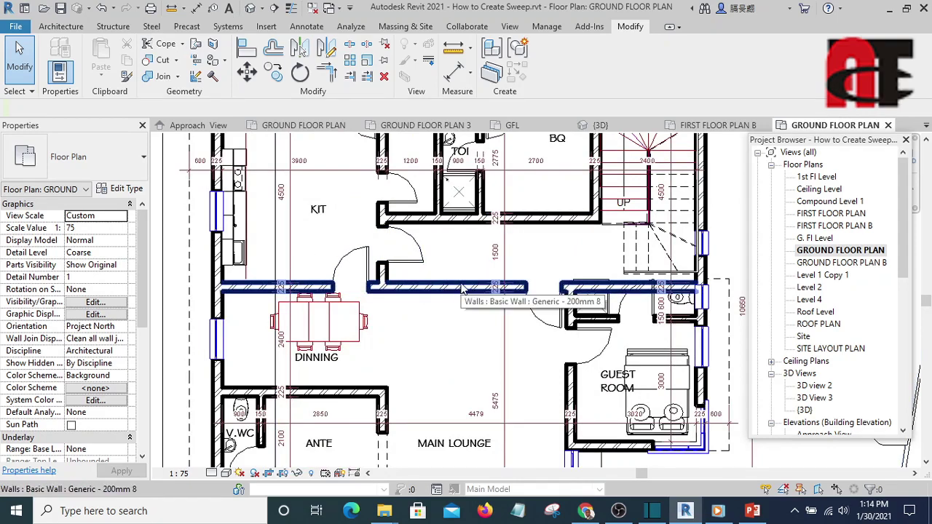
{"action": "scroll", "coordinate": [461, 289], "scroll_direction": "up", "scroll_amount": 3}
{"action": "scroll", "coordinate": [466, 231], "scroll_direction": "down", "scroll_amount": 4}
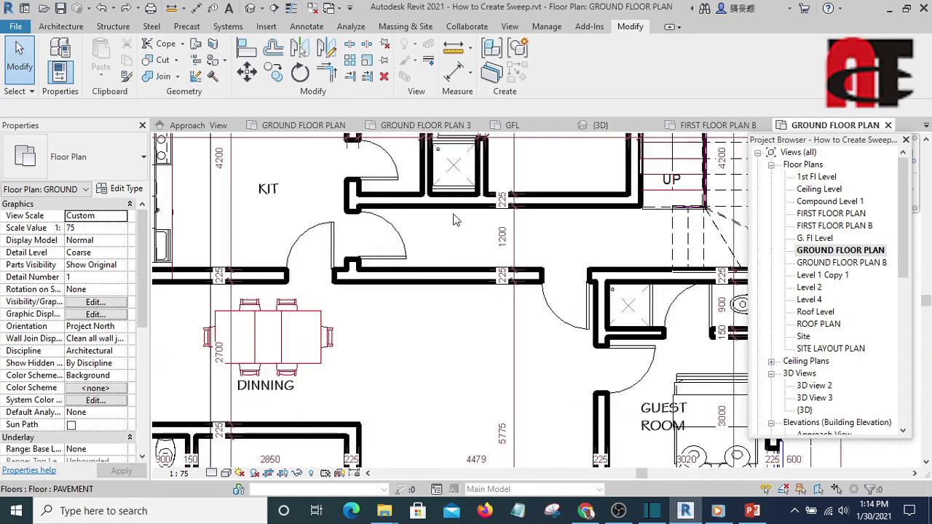
{"action": "scroll", "coordinate": [406, 298], "scroll_direction": "down", "scroll_amount": 1}
{"action": "scroll", "coordinate": [406, 298], "scroll_direction": "down", "scroll_amount": 1}
Step: Draw a 2900 mm dashed detail line across the lounge with DL
{"action": "scroll", "coordinate": [328, 277], "scroll_direction": "up", "scroll_amount": 2}
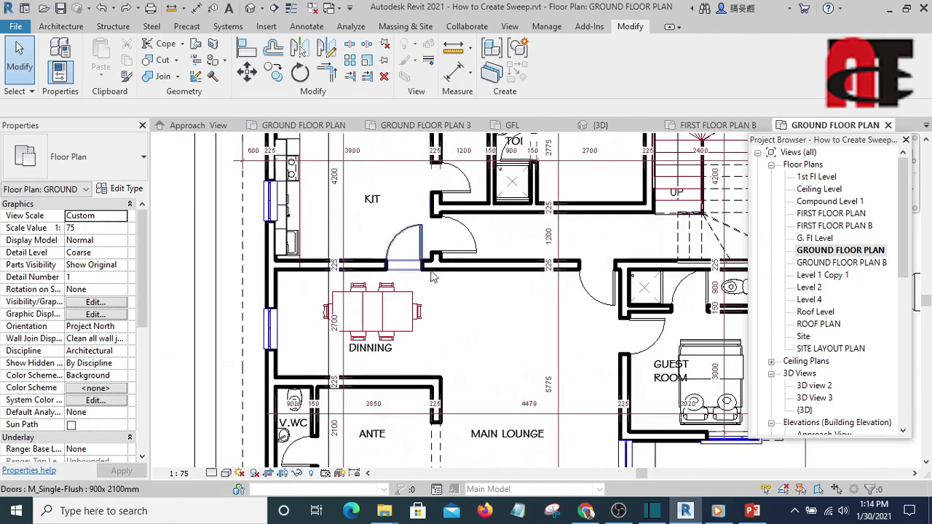
{"action": "left_click", "coordinate": [458, 69]}
{"action": "key", "text": "Escape"}
{"action": "middle_click_drag", "start_coordinate": [509, 404], "coordinate": [499, 338]}
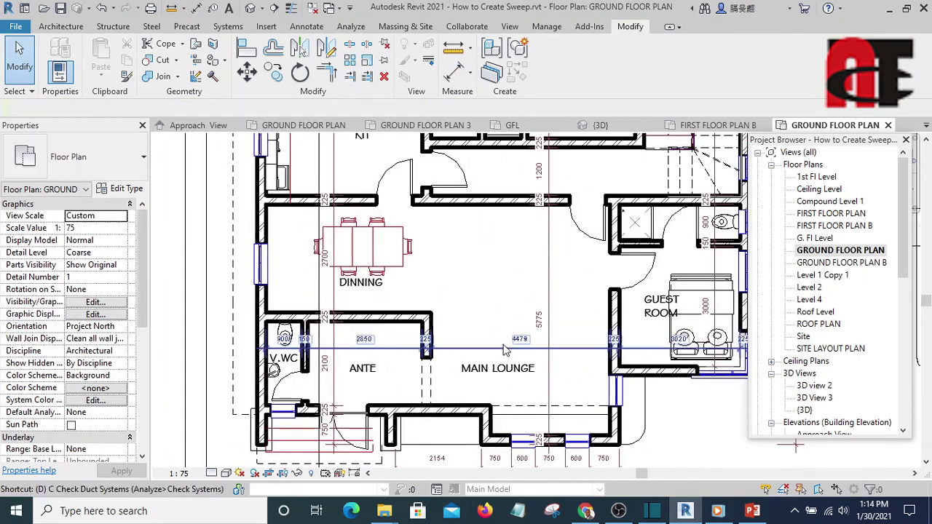
{"action": "key", "text": "d"}
{"action": "key", "text": "l"}
{"action": "scroll", "coordinate": [474, 302], "scroll_direction": "up", "scroll_amount": 2}
{"action": "left_click", "coordinate": [424, 268]}
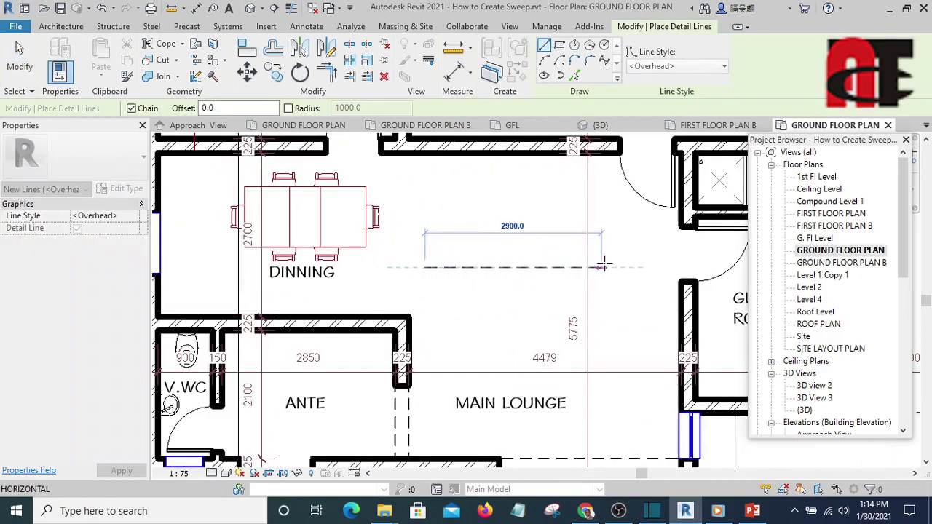
{"action": "left_click", "coordinate": [603, 267]}
{"action": "key", "text": "Escape"}
{"action": "key", "text": "Escape"}
Step: Dimension from the upper wall through the line to the lower wall, reading 1883 and 817
{"action": "key", "text": "d"}
{"action": "key", "text": "i"}
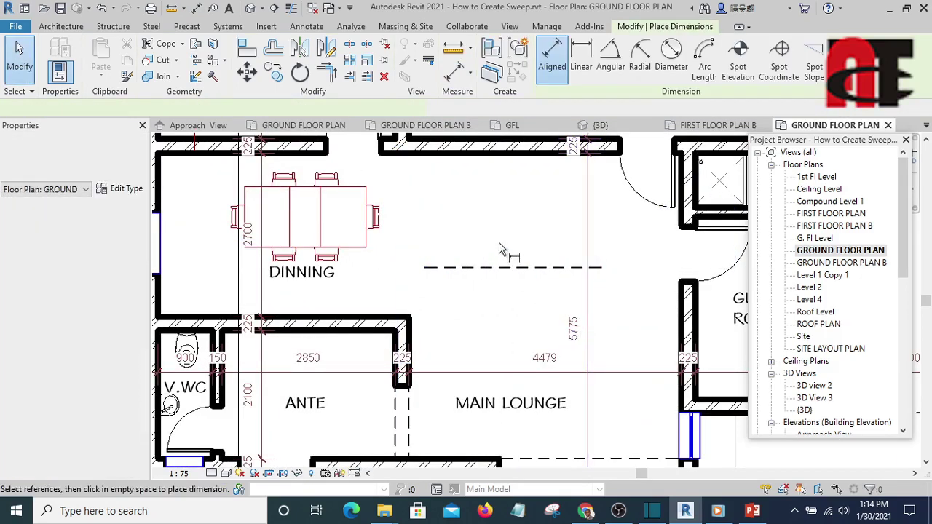
{"action": "left_click", "coordinate": [513, 155]}
{"action": "left_click", "coordinate": [517, 267]}
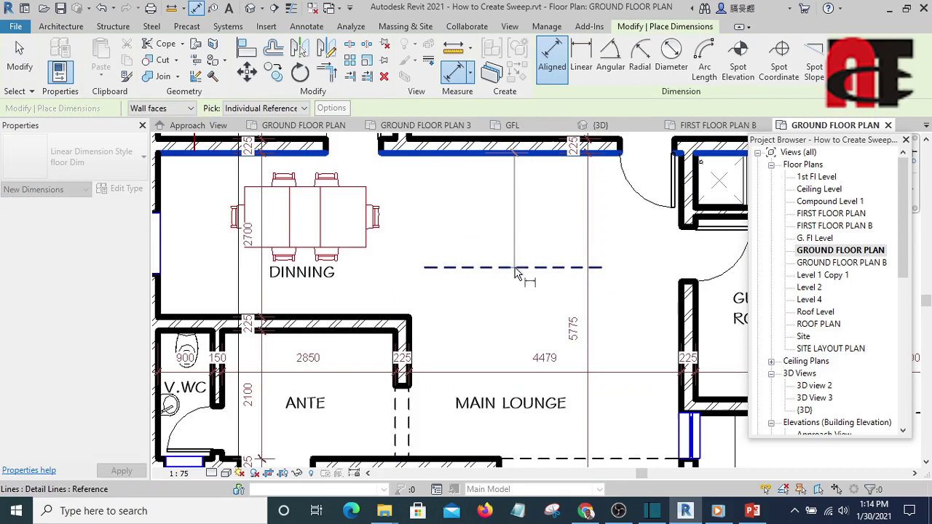
{"action": "left_click", "coordinate": [405, 316]}
{"action": "left_click", "coordinate": [450, 306]}
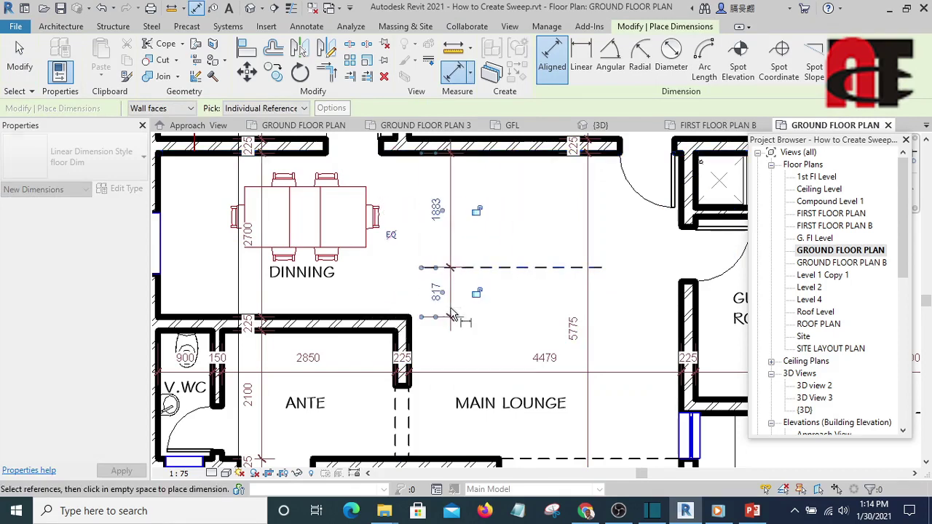
{"action": "key", "text": "Escape"}
{"action": "key", "text": "Escape"}
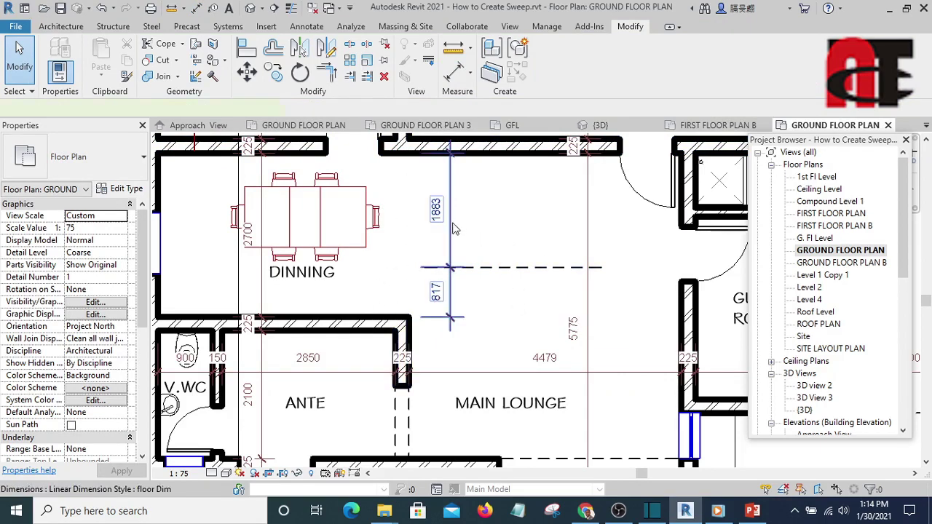
{"action": "left_click", "coordinate": [453, 228]}
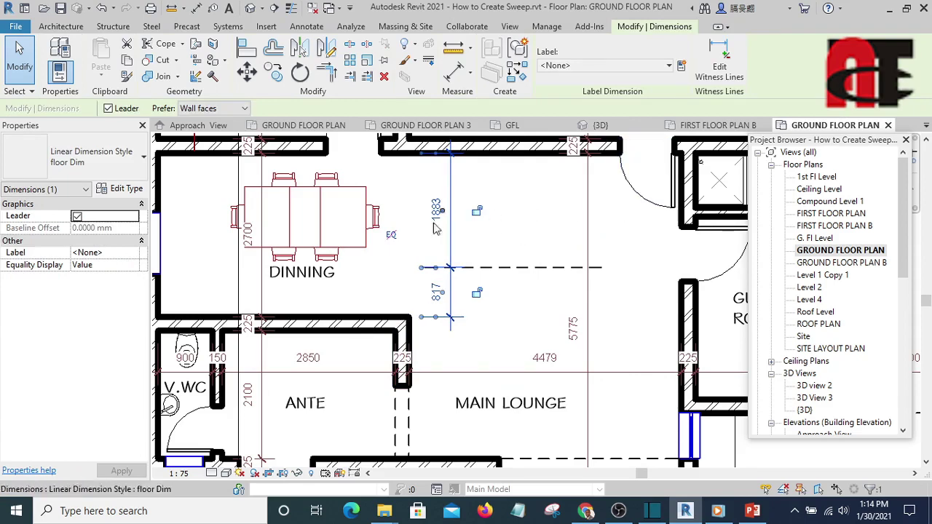
Step: Toggle EQ to centre the detail line equally between the two walls
{"action": "left_click", "coordinate": [391, 236]}
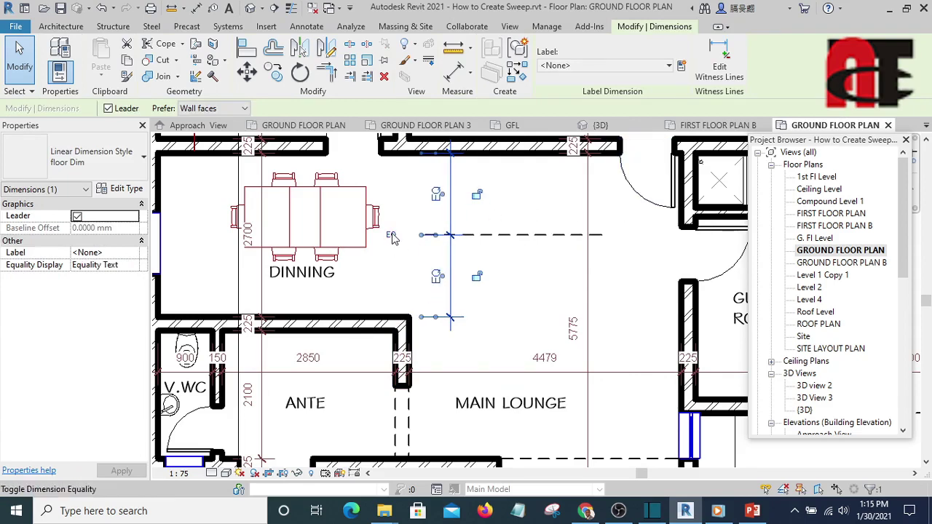
{"action": "left_click", "coordinate": [536, 264]}
{"action": "scroll", "coordinate": [409, 235], "scroll_direction": "down", "scroll_amount": 1}
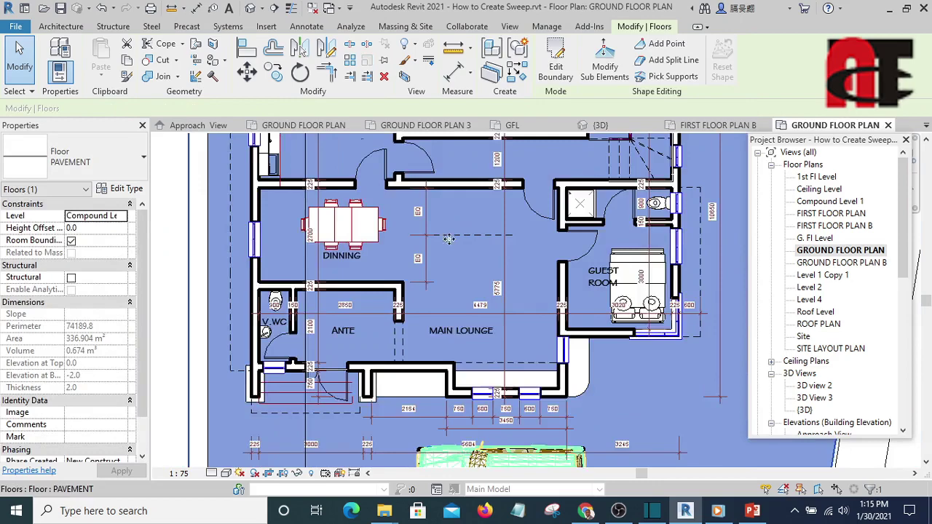
{"action": "scroll", "coordinate": [409, 235], "scroll_direction": "down", "scroll_amount": 1}
{"action": "left_click", "coordinate": [222, 217]}
{"action": "scroll", "coordinate": [433, 192], "scroll_direction": "up", "scroll_amount": 1}
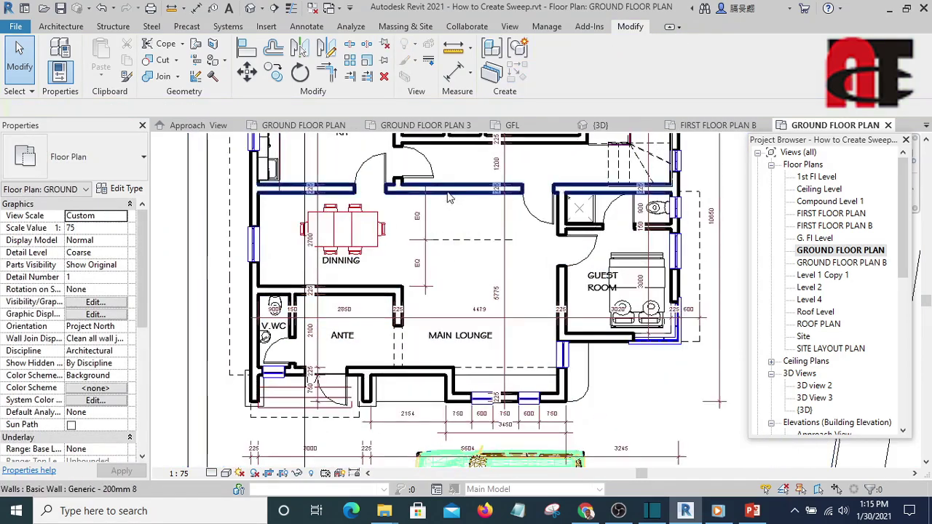
{"action": "scroll", "coordinate": [434, 193], "scroll_direction": "up", "scroll_amount": 1}
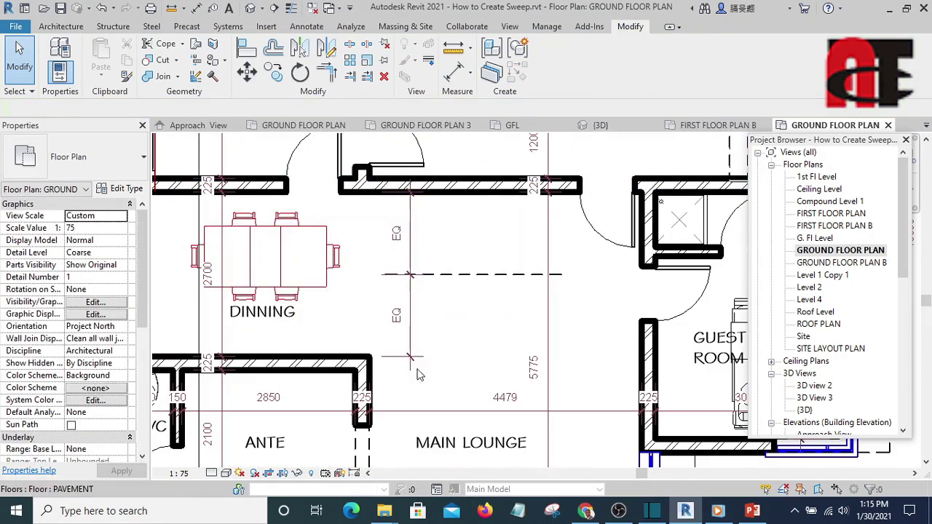
{"action": "scroll", "coordinate": [477, 310], "scroll_direction": "down", "scroll_amount": 1}
Step: Delete the EQ dimension and choose Unconstrain to release the line's equality constraint
{"action": "left_click", "coordinate": [427, 244]}
{"action": "key", "text": "Delete"}
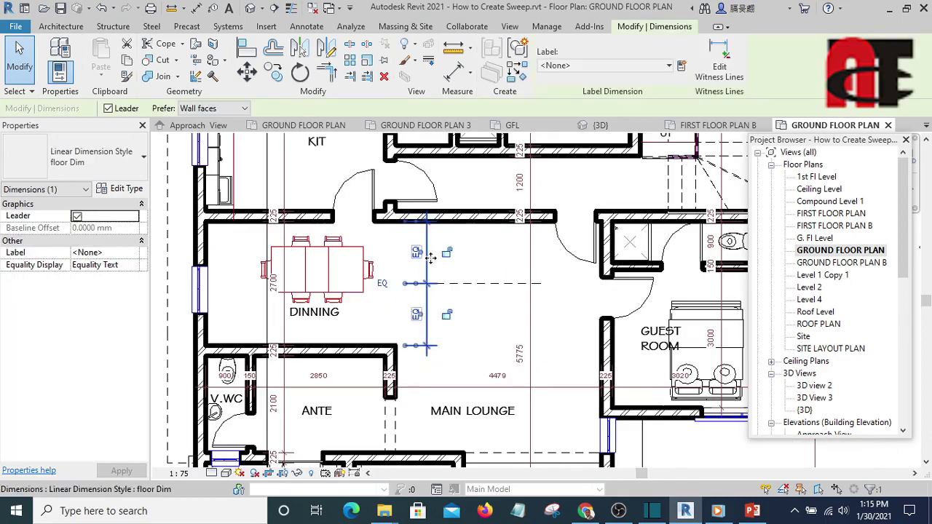
{"action": "left_click", "coordinate": [689, 480]}
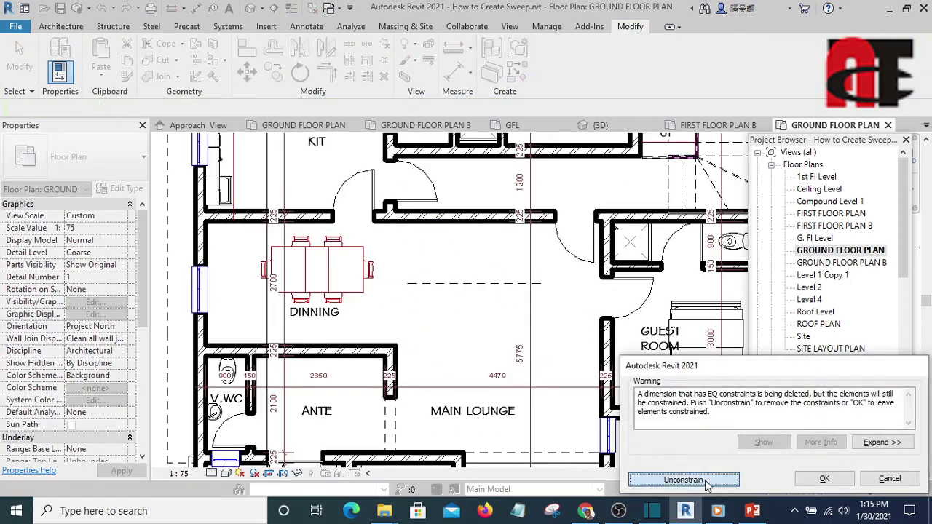
{"action": "scroll", "coordinate": [485, 301], "scroll_direction": "down", "scroll_amount": 2}
{"action": "scroll", "coordinate": [486, 301], "scroll_direction": "up", "scroll_amount": 3}
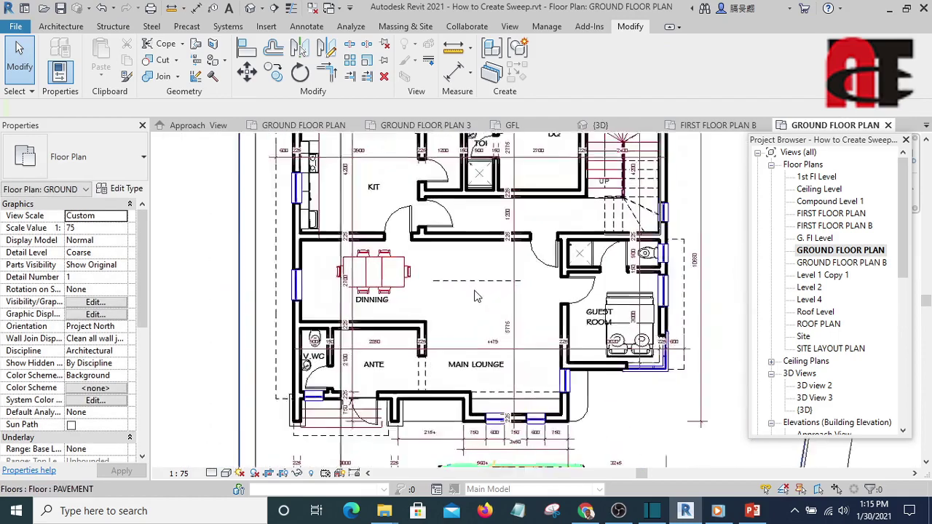
{"action": "scroll", "coordinate": [492, 303], "scroll_direction": "up", "scroll_amount": 1}
{"action": "scroll", "coordinate": [493, 304], "scroll_direction": "down", "scroll_amount": 1}
{"action": "scroll", "coordinate": [510, 315], "scroll_direction": "down", "scroll_amount": 1}
{"action": "scroll", "coordinate": [510, 315], "scroll_direction": "down", "scroll_amount": 1}
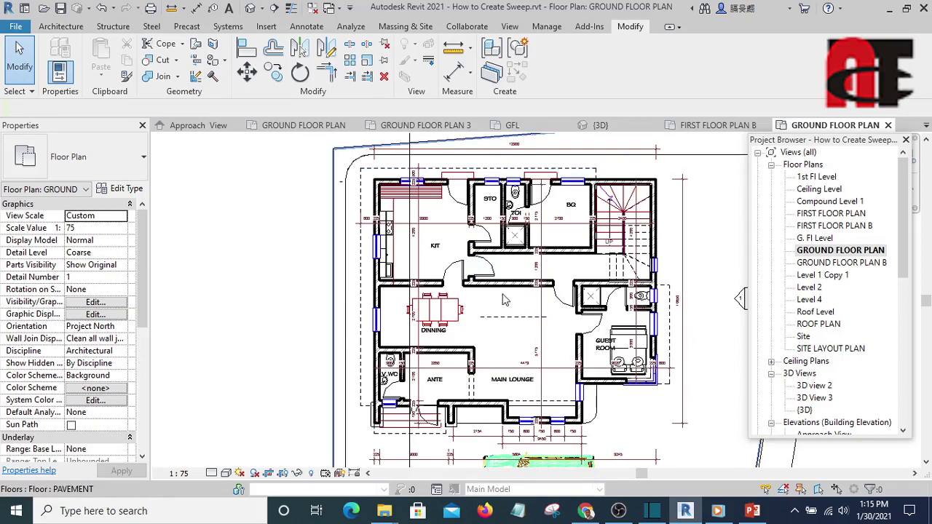
{"action": "scroll", "coordinate": [505, 299], "scroll_direction": "up", "scroll_amount": 1}
{"action": "scroll", "coordinate": [502, 306], "scroll_direction": "up", "scroll_amount": 1}
{"action": "scroll", "coordinate": [451, 284], "scroll_direction": "up", "scroll_amount": 2}
{"action": "scroll", "coordinate": [414, 262], "scroll_direction": "down", "scroll_amount": 1}
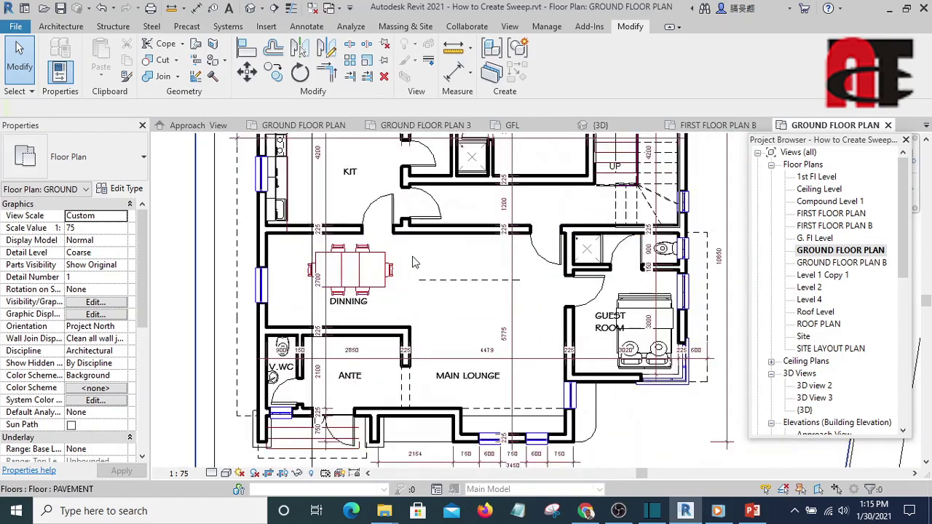
{"action": "scroll", "coordinate": [451, 287], "scroll_direction": "up", "scroll_amount": 1}
{"action": "scroll", "coordinate": [455, 266], "scroll_direction": "up", "scroll_amount": 1}
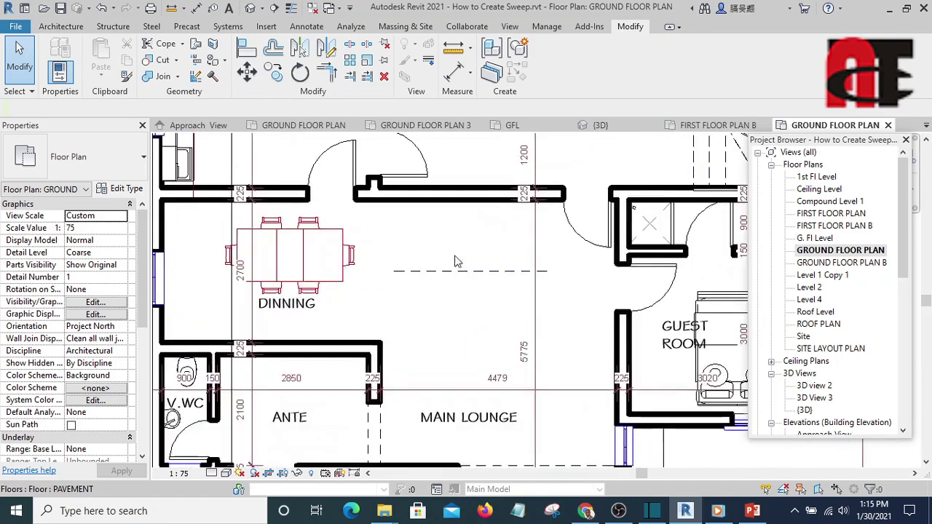
{"action": "scroll", "coordinate": [456, 262], "scroll_direction": "up", "scroll_amount": 1}
Step: Move the dashed detail line with MV from the lounge up near the kitchen's top wall
{"action": "left_click", "coordinate": [457, 282]}
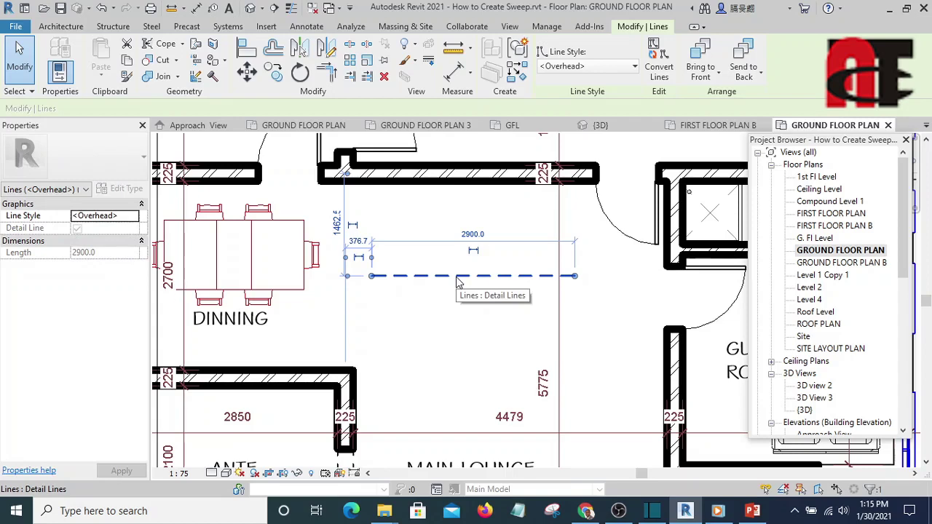
{"action": "key", "text": "m"}
{"action": "key", "text": "v"}
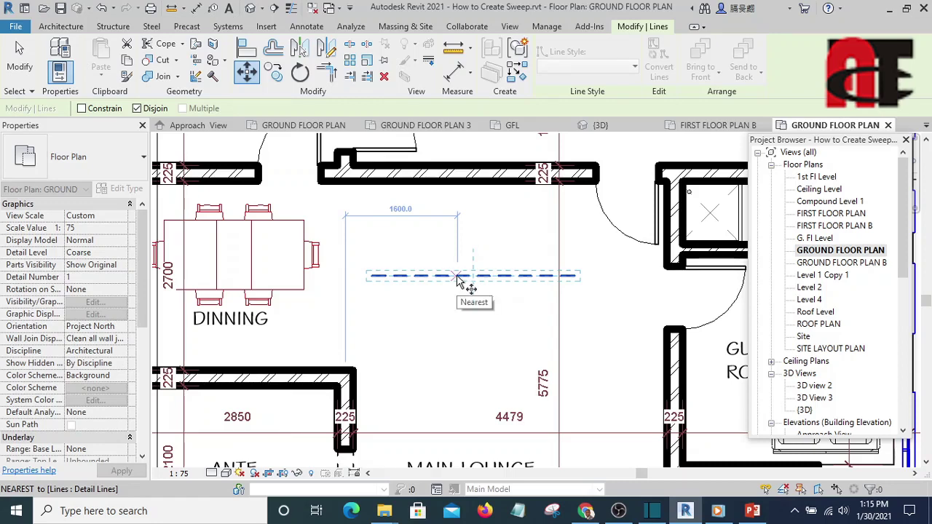
{"action": "scroll", "coordinate": [552, 213], "scroll_direction": "down", "scroll_amount": 3}
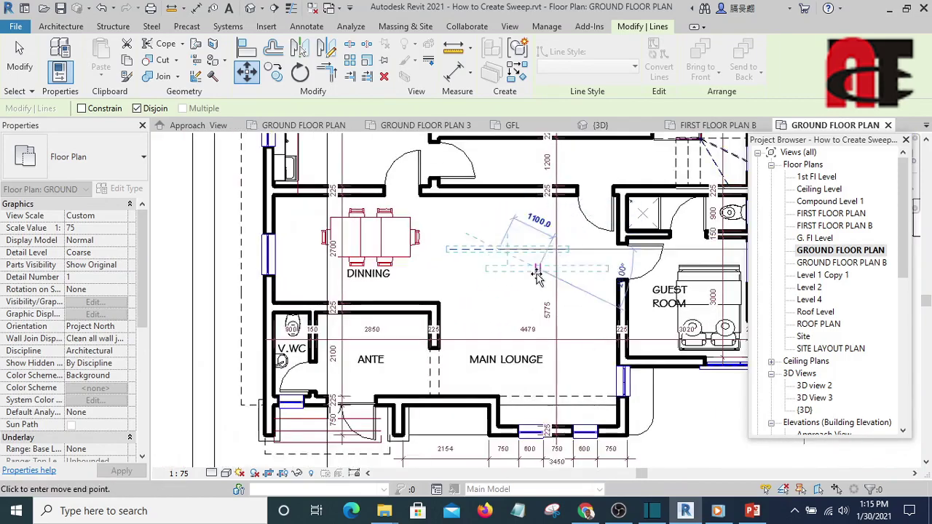
{"action": "scroll", "coordinate": [537, 275], "scroll_direction": "down", "scroll_amount": 3}
{"action": "scroll", "coordinate": [437, 146], "scroll_direction": "up", "scroll_amount": 4}
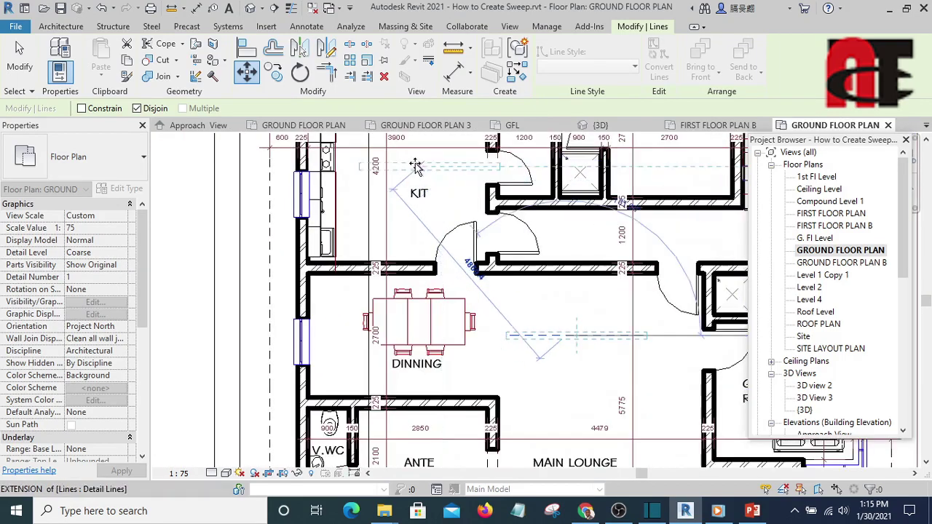
{"action": "left_click", "coordinate": [415, 166]}
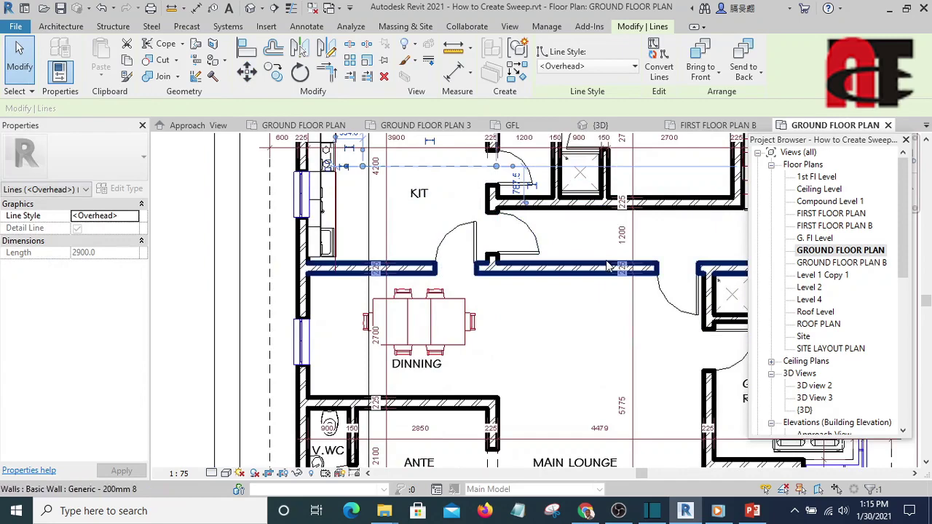
{"action": "scroll", "coordinate": [659, 269], "scroll_direction": "down", "scroll_amount": 3}
{"action": "mouse_move", "coordinate": [728, 348]}
{"action": "middle_mouse_down"}
{"action": "mouse_move", "coordinate": [580, 332]}
{"action": "mouse_move", "coordinate": [529, 314]}
{"action": "middle_mouse_up"}
{"action": "scroll", "coordinate": [581, 332], "scroll_direction": "down", "scroll_amount": 3}
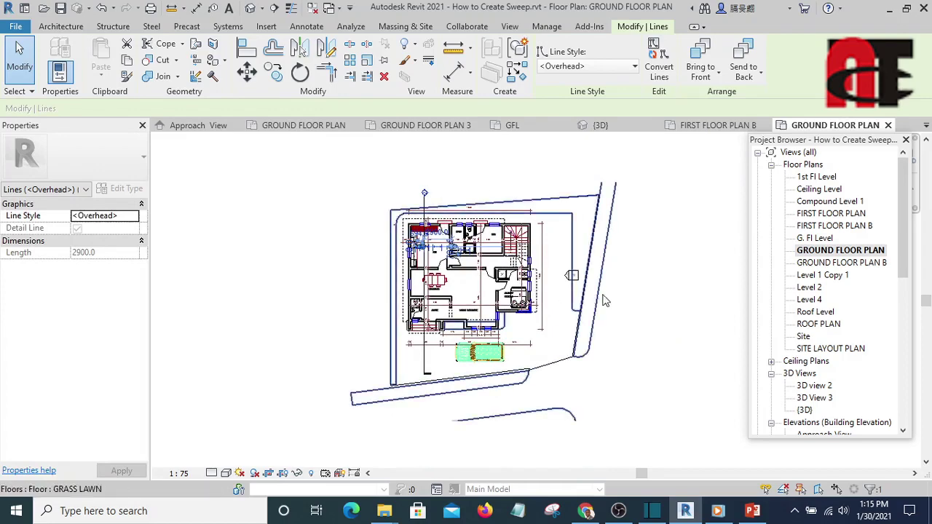
{"action": "scroll", "coordinate": [444, 273], "scroll_direction": "up", "scroll_amount": 1}
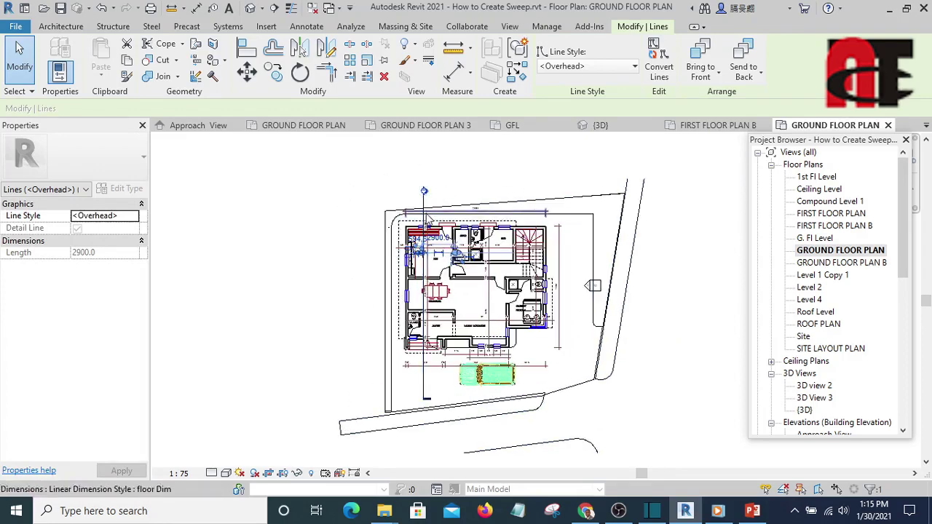
{"action": "scroll", "coordinate": [444, 273], "scroll_direction": "up", "scroll_amount": 2}
{"action": "scroll", "coordinate": [445, 276], "scroll_direction": "up", "scroll_amount": 1}
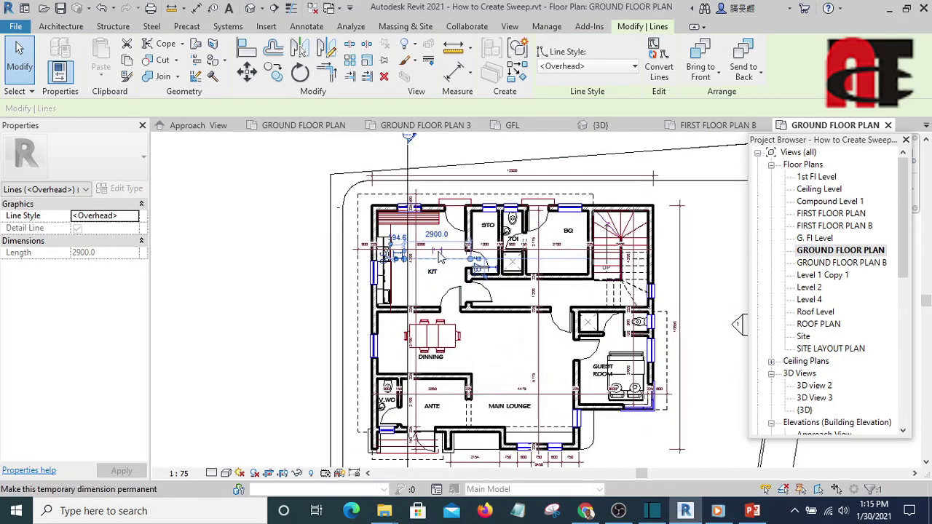
{"action": "scroll", "coordinate": [408, 276], "scroll_direction": "down", "scroll_amount": 3}
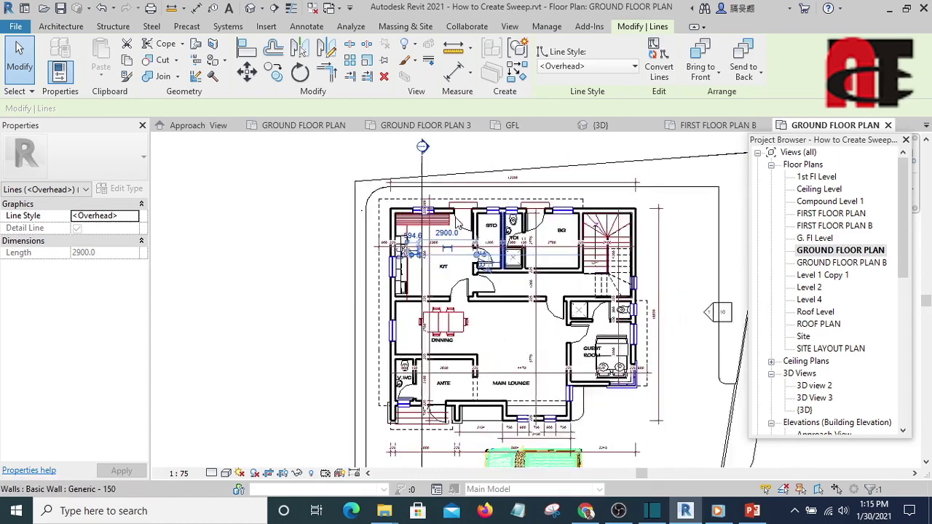
{"action": "scroll", "coordinate": [437, 292], "scroll_direction": "up", "scroll_amount": 2}
{"action": "mouse_move", "coordinate": [408, 302]}
{"action": "middle_mouse_down"}
{"action": "mouse_move", "coordinate": [459, 294]}
{"action": "mouse_move", "coordinate": [446, 315]}
{"action": "middle_mouse_up"}
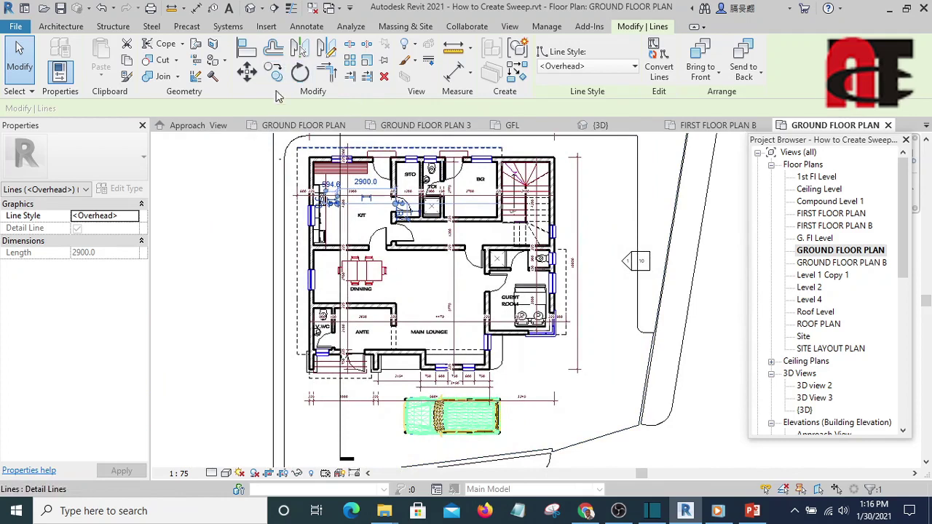
{"action": "scroll", "coordinate": [474, 251], "scroll_direction": "down", "scroll_amount": 2}
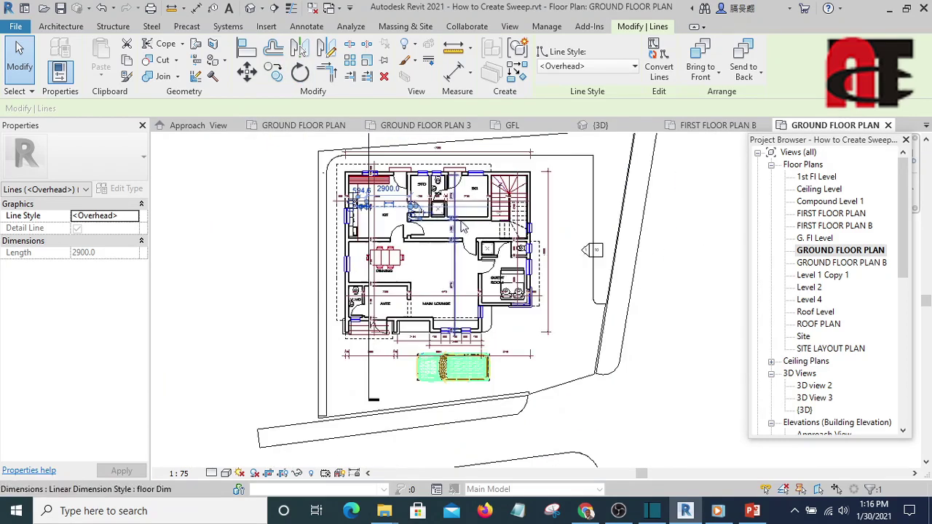
{"action": "middle_click_drag", "start_coordinate": [496, 248], "coordinate": [466, 283]}
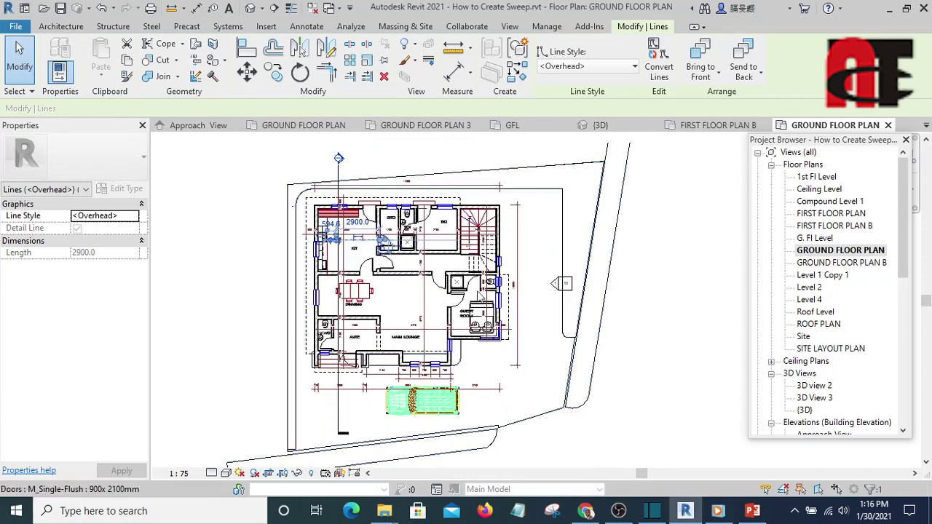
{"action": "scroll", "coordinate": [391, 262], "scroll_direction": "up", "scroll_amount": 3}
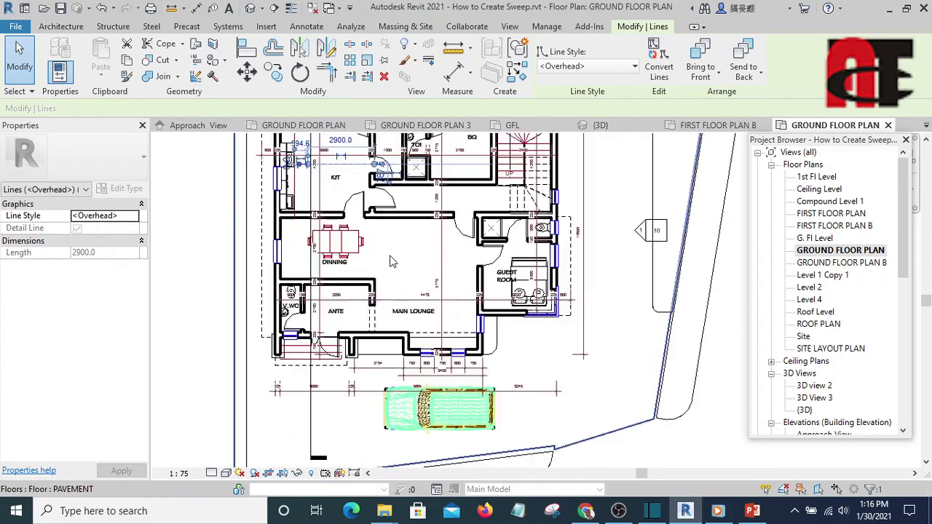
{"action": "scroll", "coordinate": [391, 262], "scroll_direction": "down", "scroll_amount": 1}
{"action": "scroll", "coordinate": [430, 300], "scroll_direction": "down", "scroll_amount": 1}
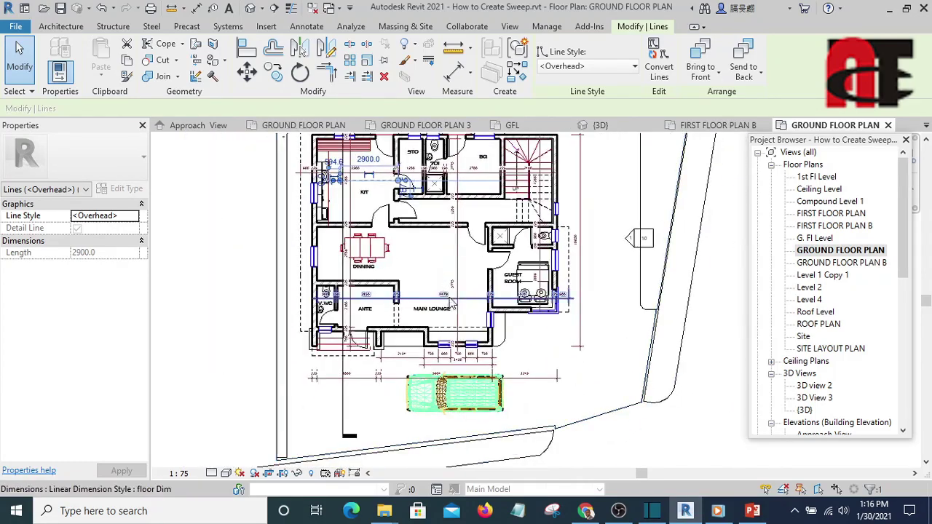